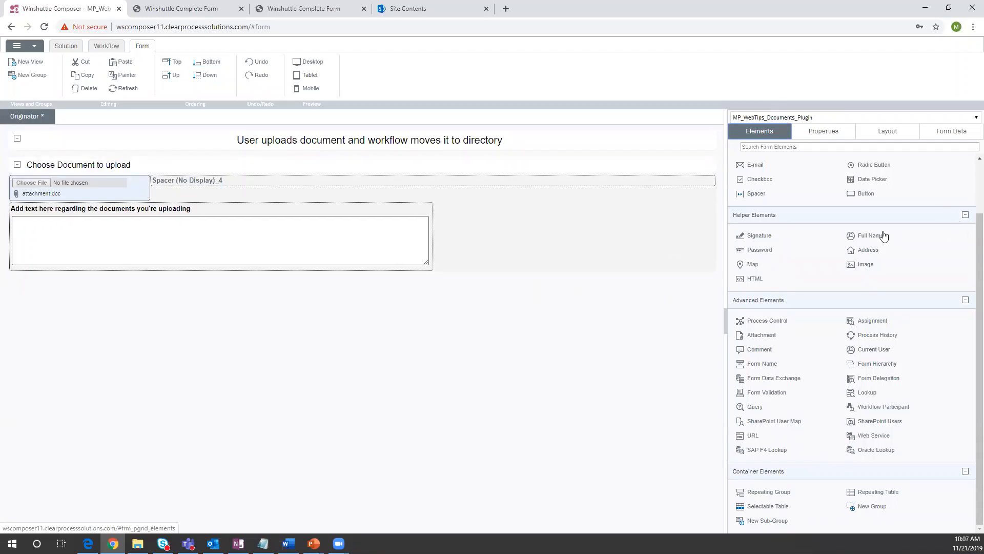
Step: Add a second Attachment element to the Choose Document to upload group and show the first attachment's properties
double_click(766, 338)
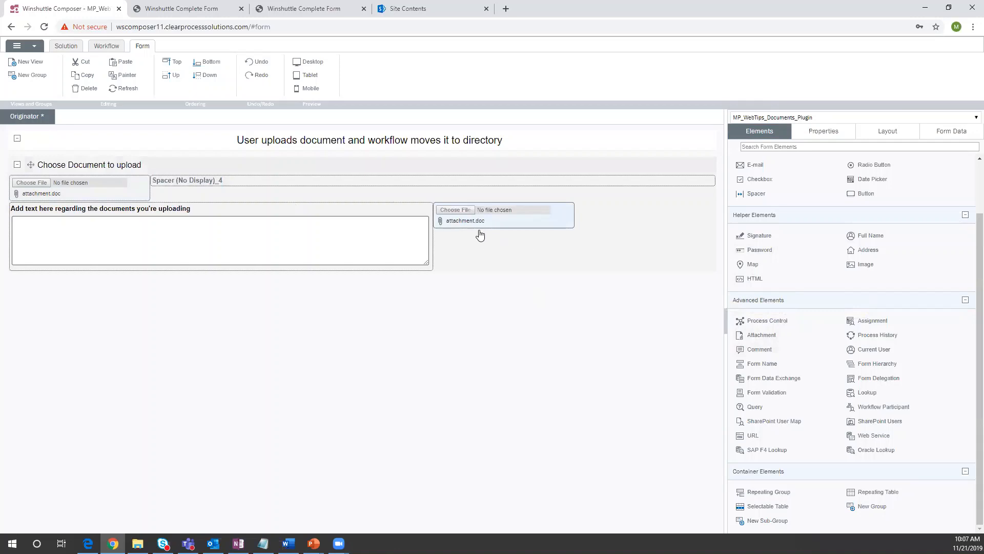
left_click(131, 191)
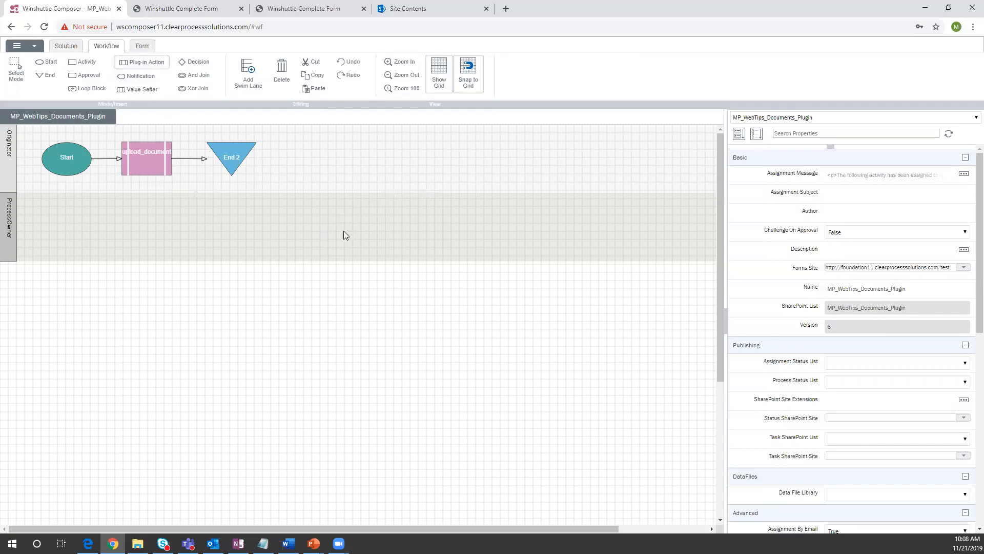
Step: Choose Copy Attachments as the plug-in of the upload_document node in the workflow
left_click(152, 167)
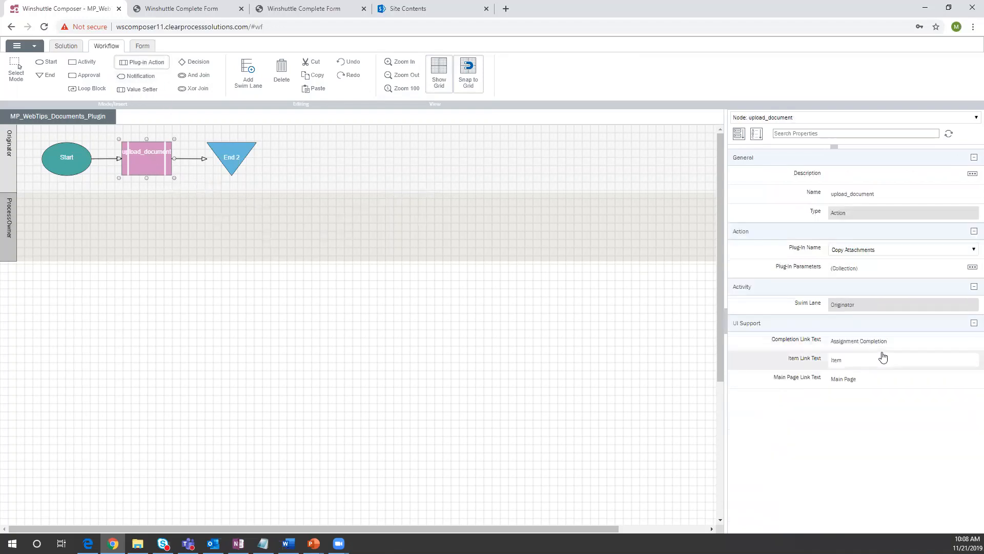
left_click(973, 250)
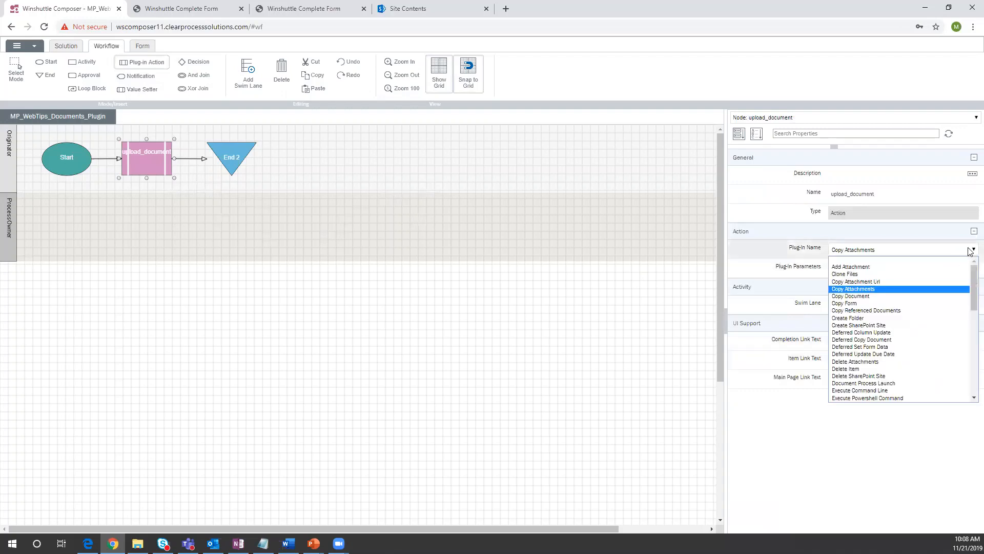
left_click(947, 290)
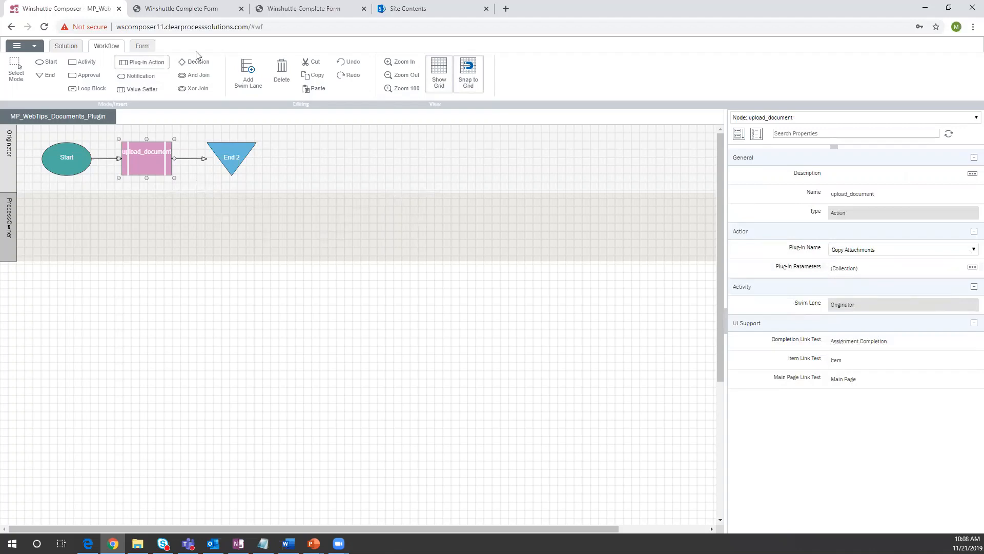
Step: Compare the form attachment's name with the binding in the upload_document node's plug-in parameters
left_click(143, 47)
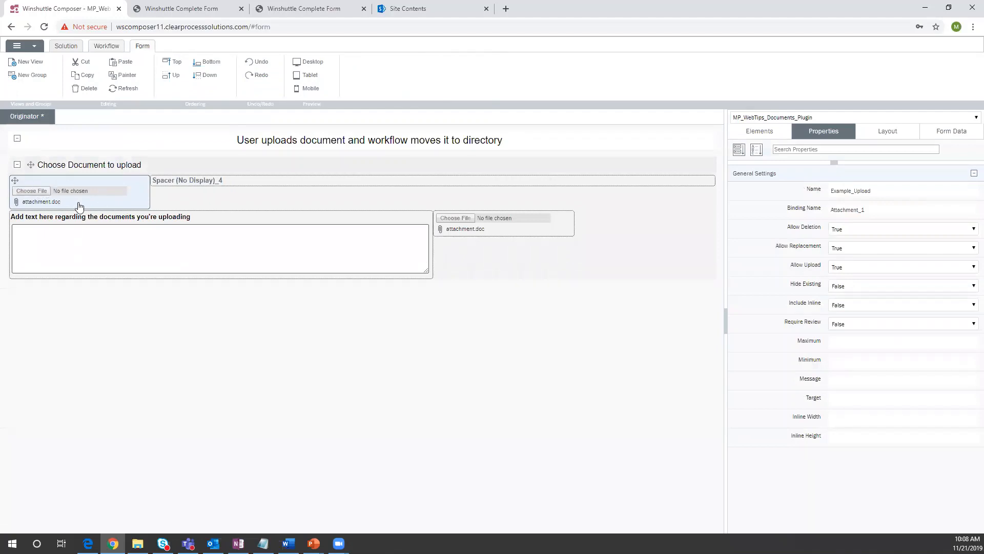
left_click(106, 46)
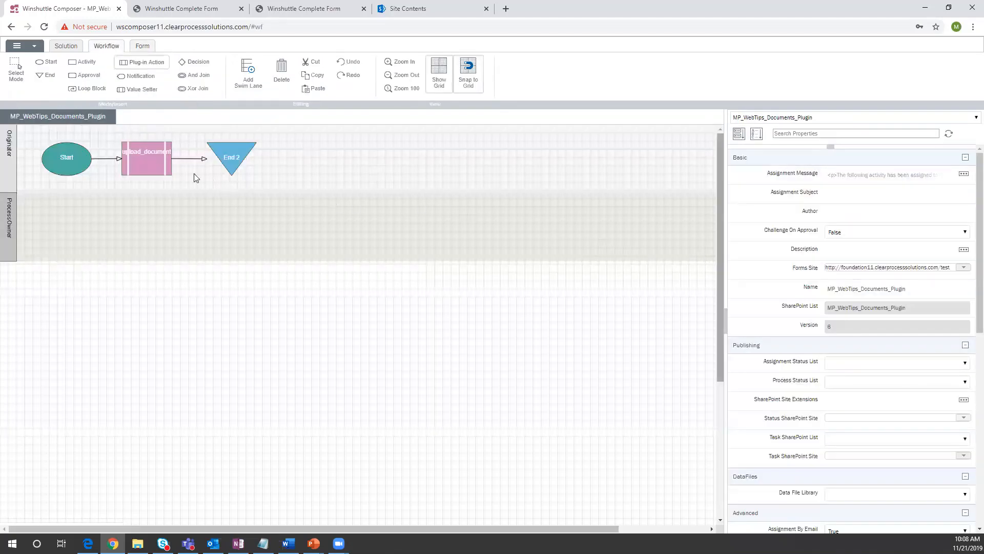
left_click(158, 163)
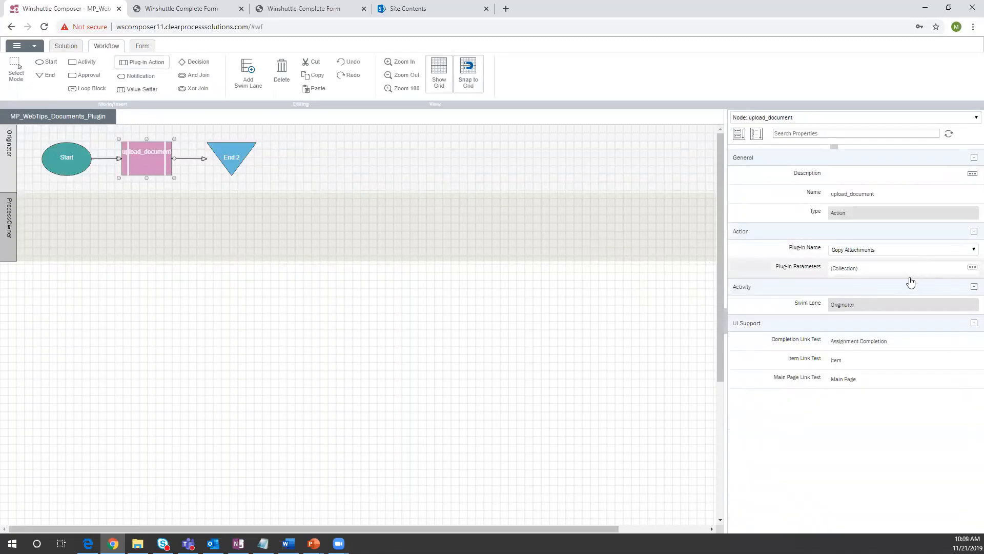
left_click(973, 269)
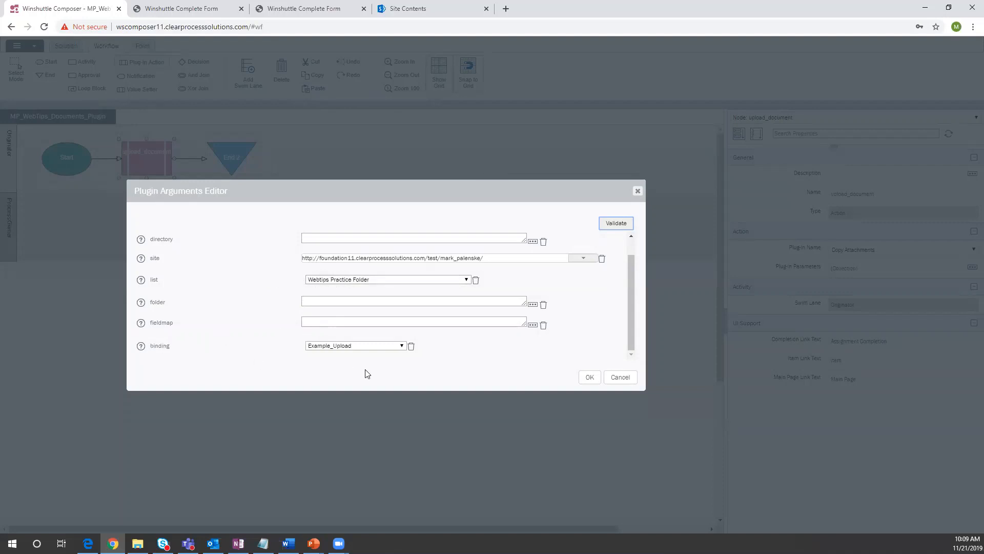
left_click(638, 191)
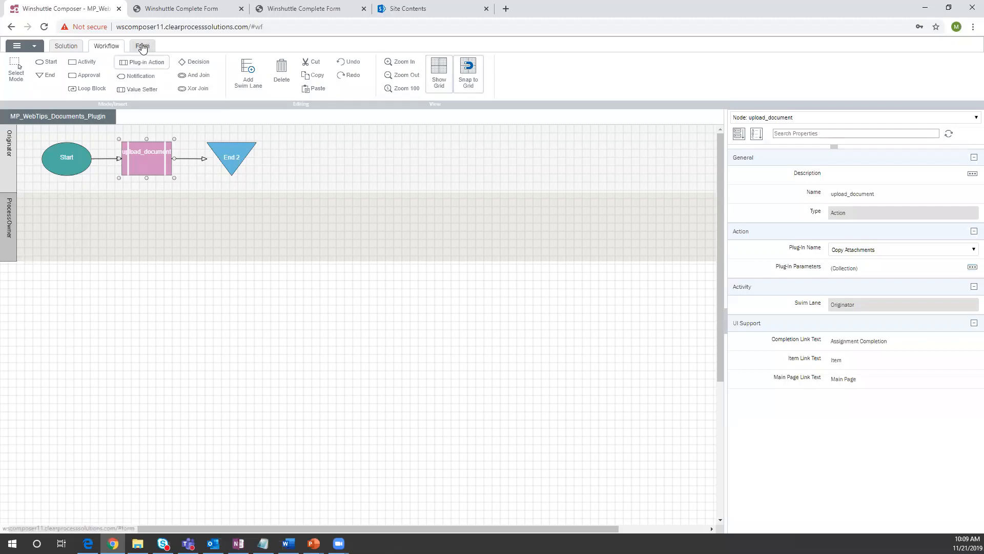
left_click(142, 46)
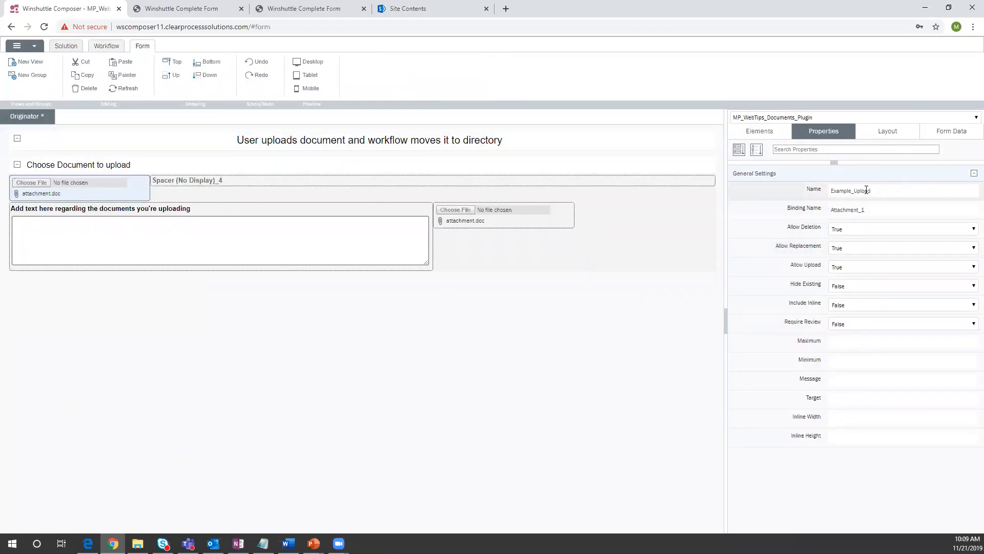
left_click(107, 47)
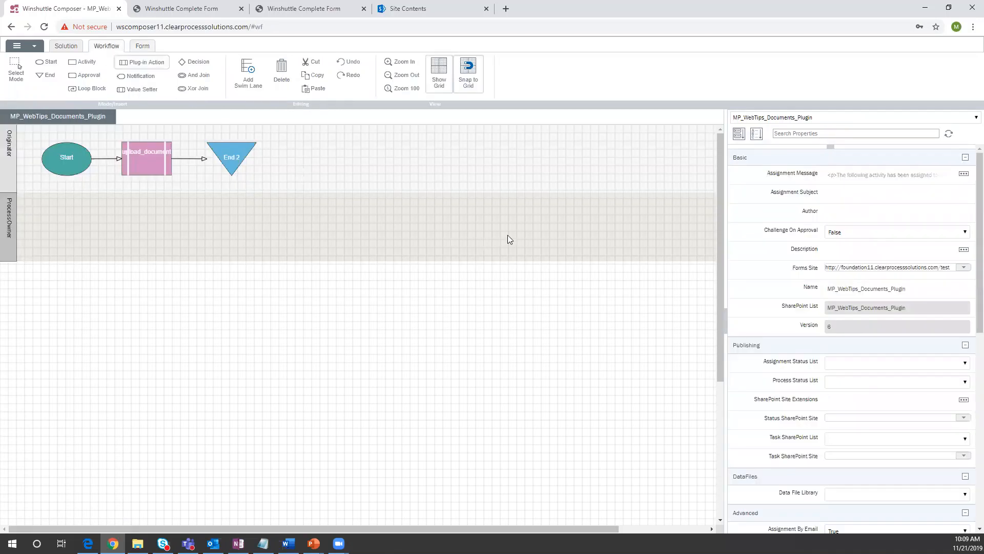
Step: Attach the Logs (4) file from Downloads to the open upload form
left_click(193, 9)
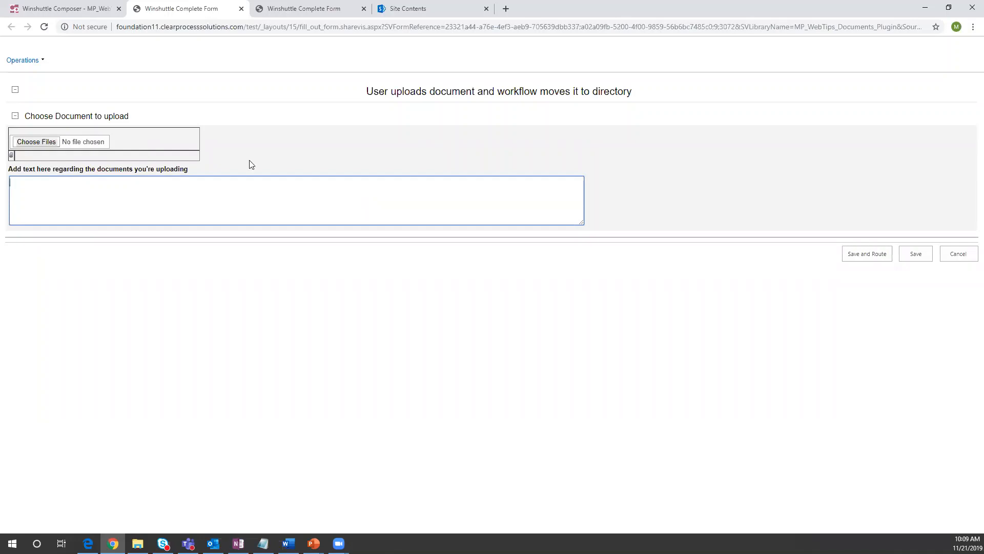
left_click(41, 141)
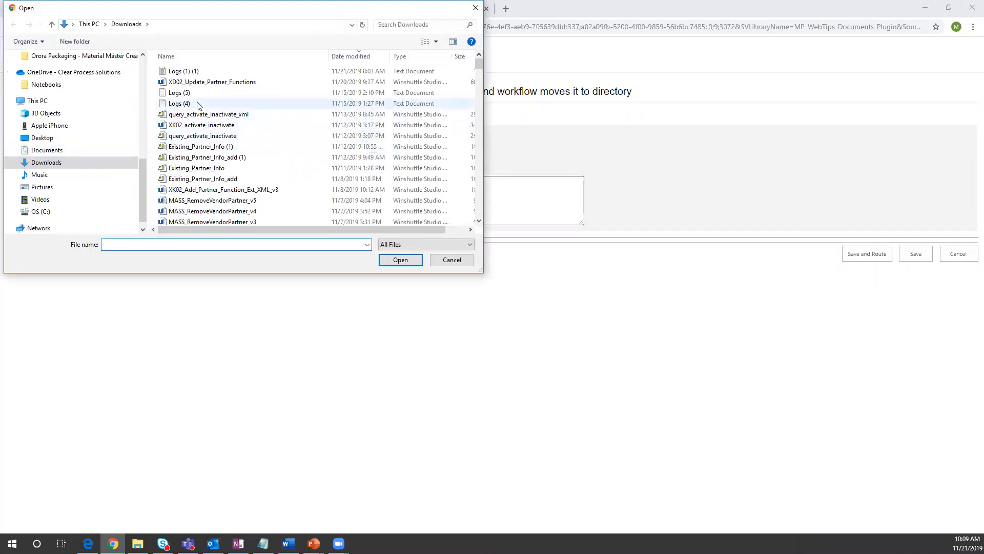
left_click(194, 104)
left_click(399, 260)
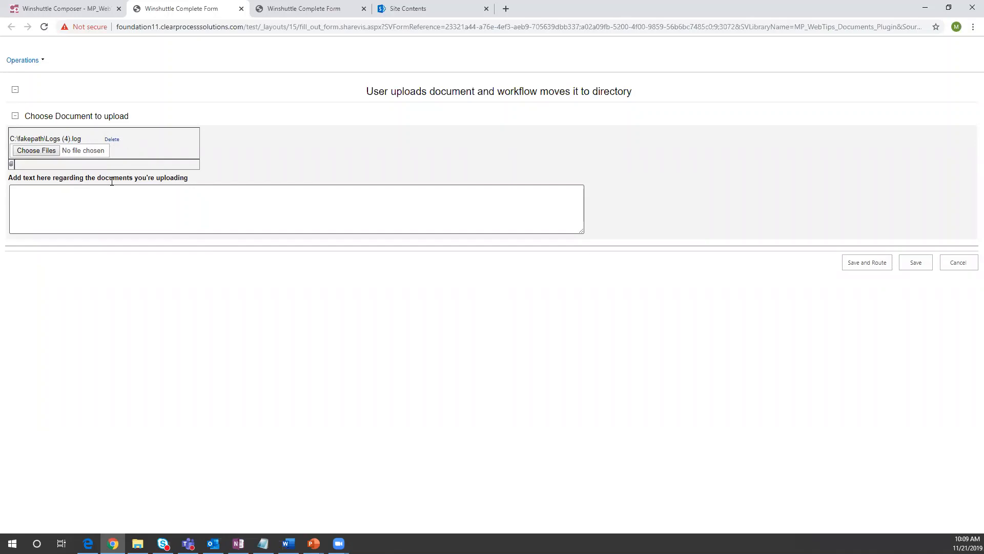
Step: Enter "sending documentation about computer problems" as the text regarding the documents, and save and route the form
left_click(103, 199)
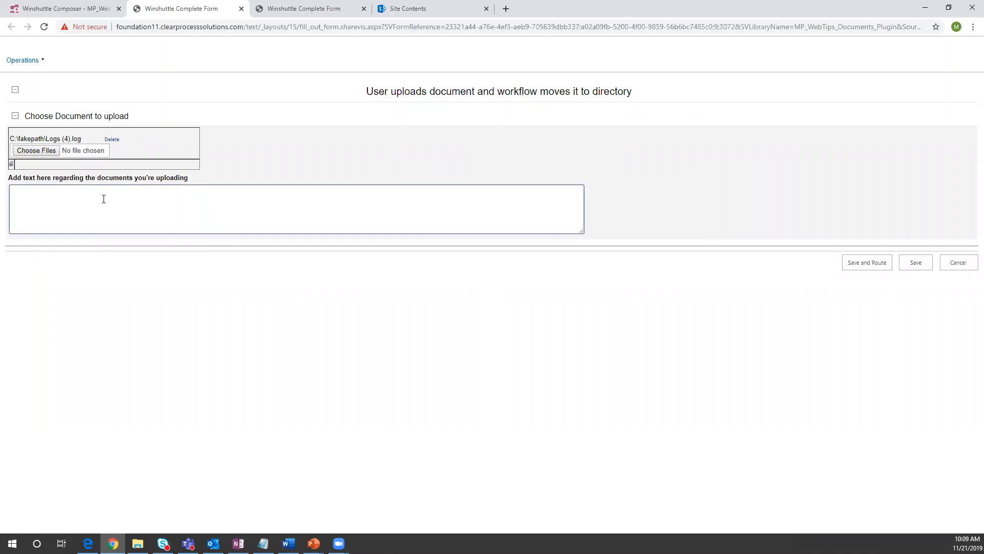
type("add do")
key("BackSpace")
key("BackSpace")
key("BackSpace")
key("BackSpace")
key("BackSpace")
type("sendin")
type("g documentation about computer problems")
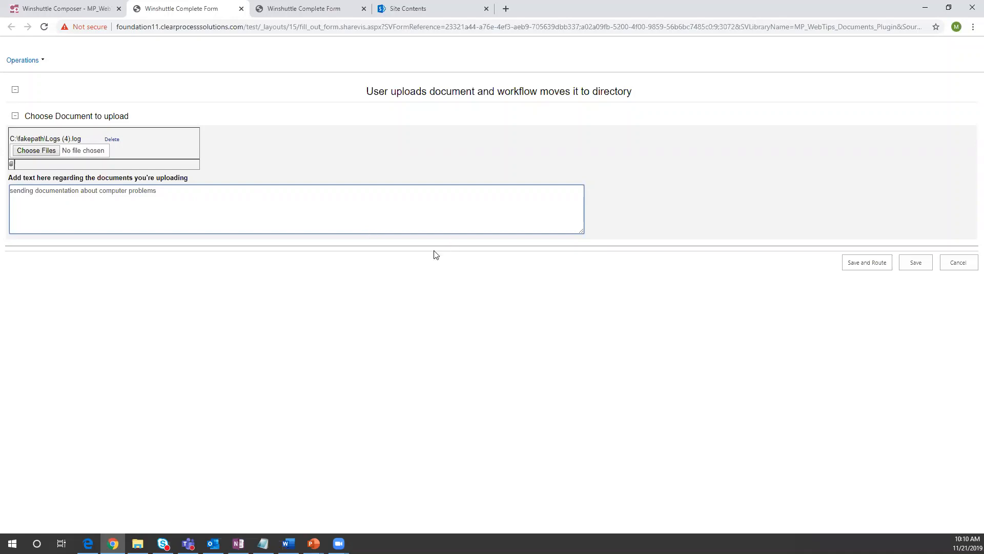
left_click(861, 264)
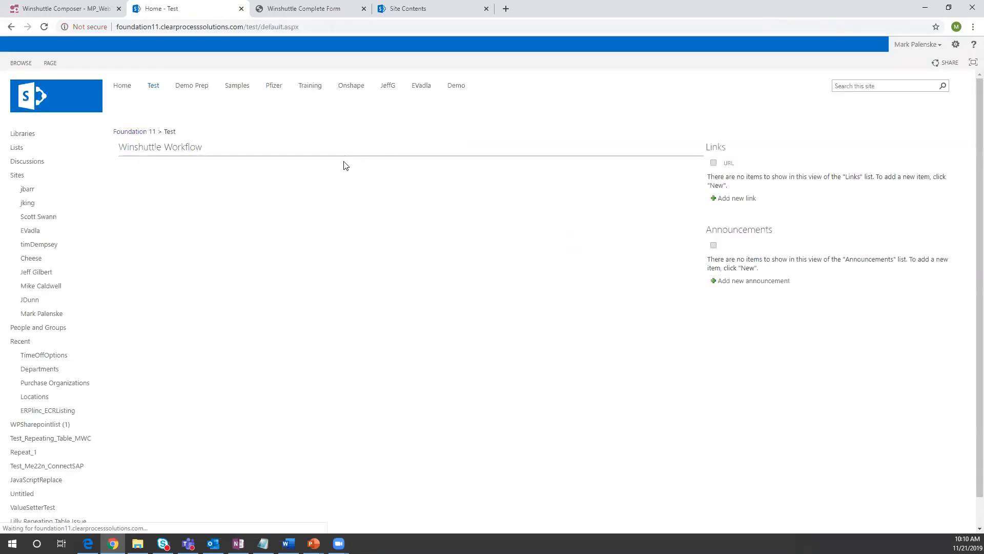
Step: Open the Webtips Practice Folder library from the SharePoint site contents to check its documents
left_click(373, 15)
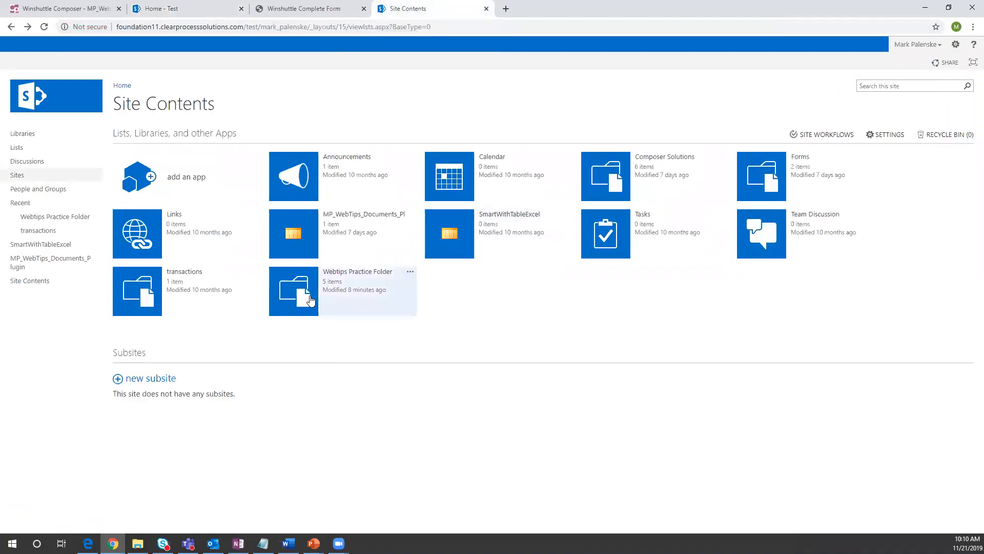
left_click(378, 303)
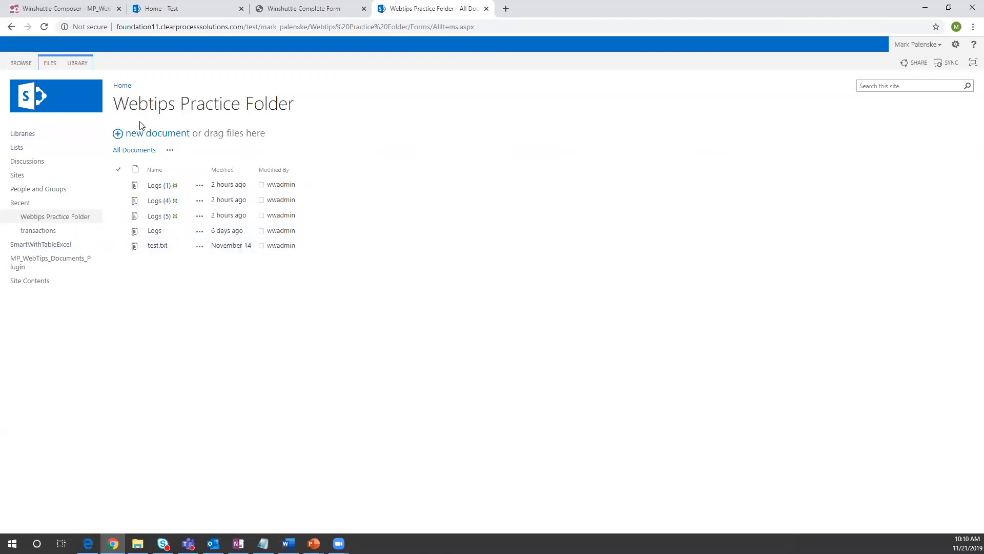
Step: Review the site, list and binding arguments of the upload_document node's plug-in in the workflow
left_click(77, 9)
left_click(152, 168)
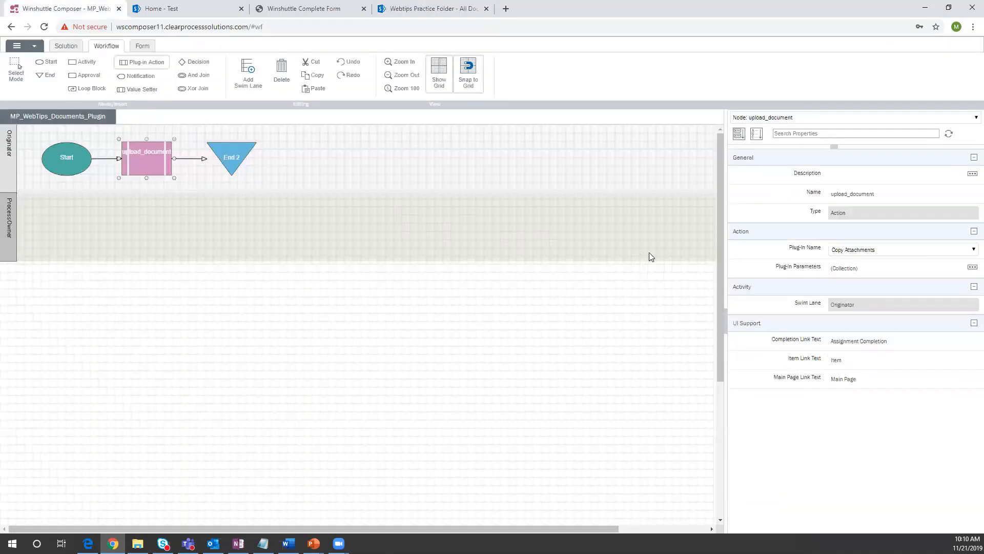
left_click(972, 268)
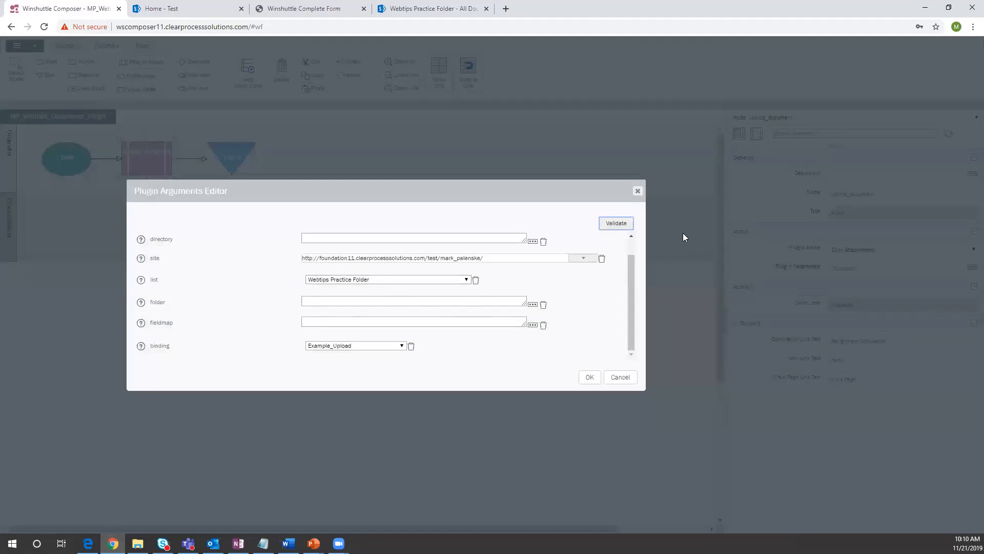
left_click(638, 193)
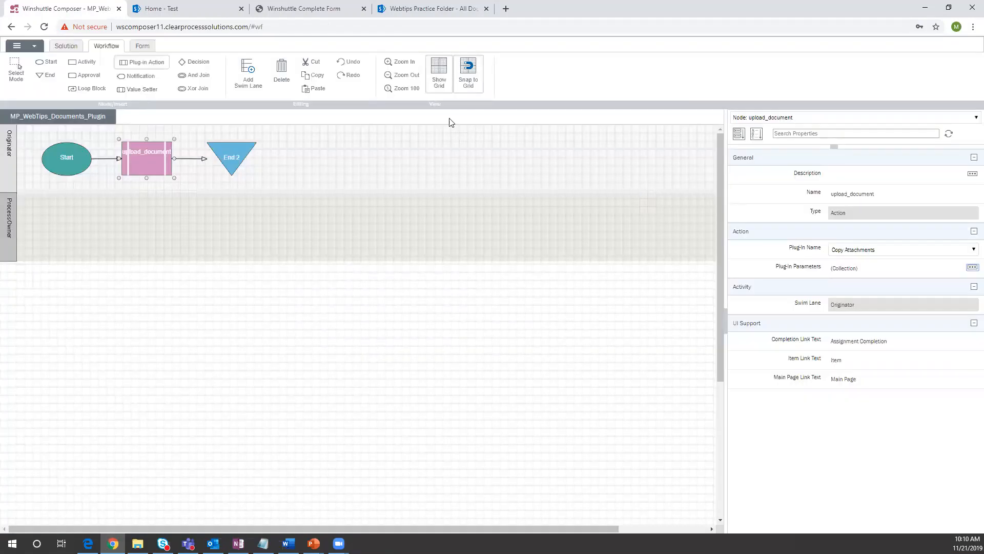
Step: Refresh the Webtips Practice Folder library and check the modified time of the uploaded log file
left_click(410, 9)
left_click(44, 27)
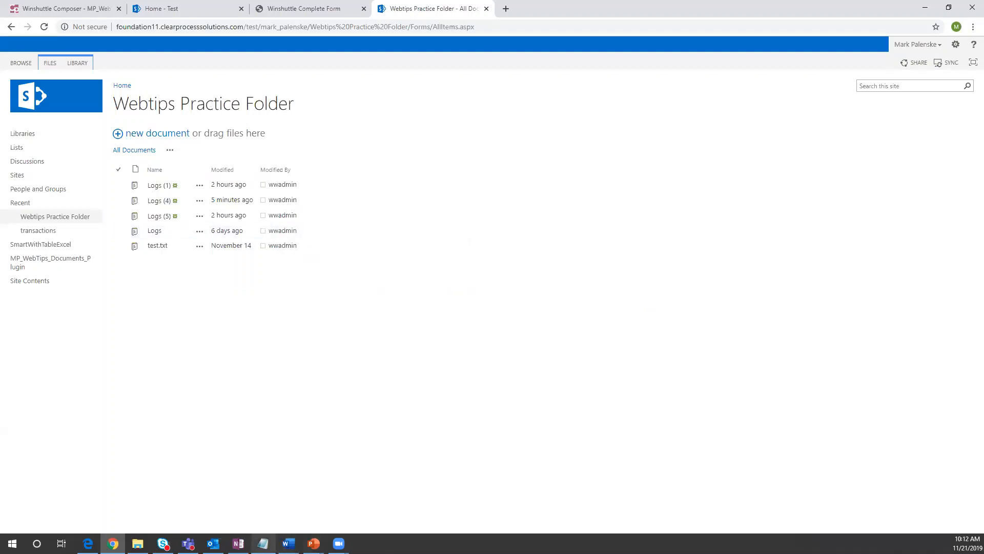
left_click(263, 543)
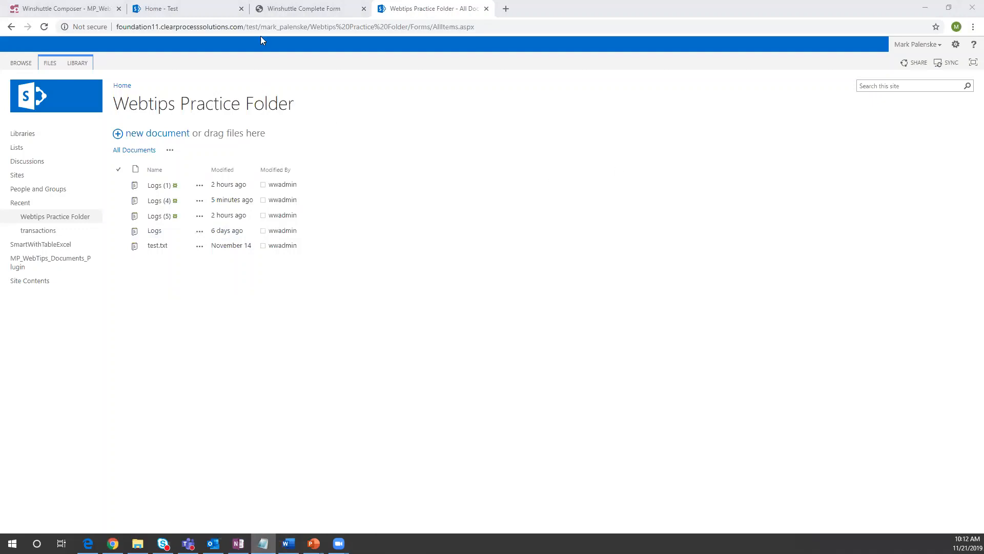
Step: Attach Logs (1) (1), Logs (5) and Logs (4) together to the second upload form, and remove Logs (4) from the attachments
left_click(295, 15)
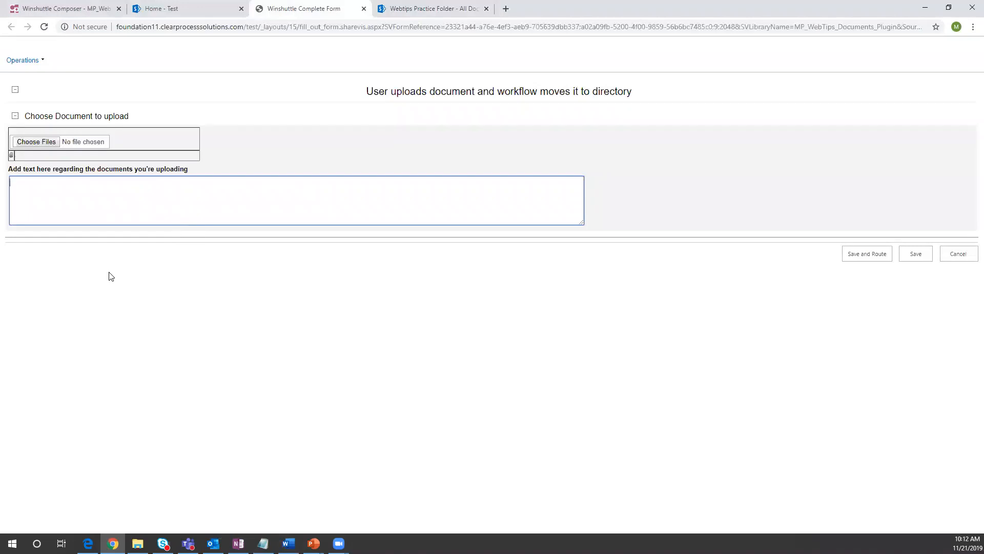
left_click(46, 145)
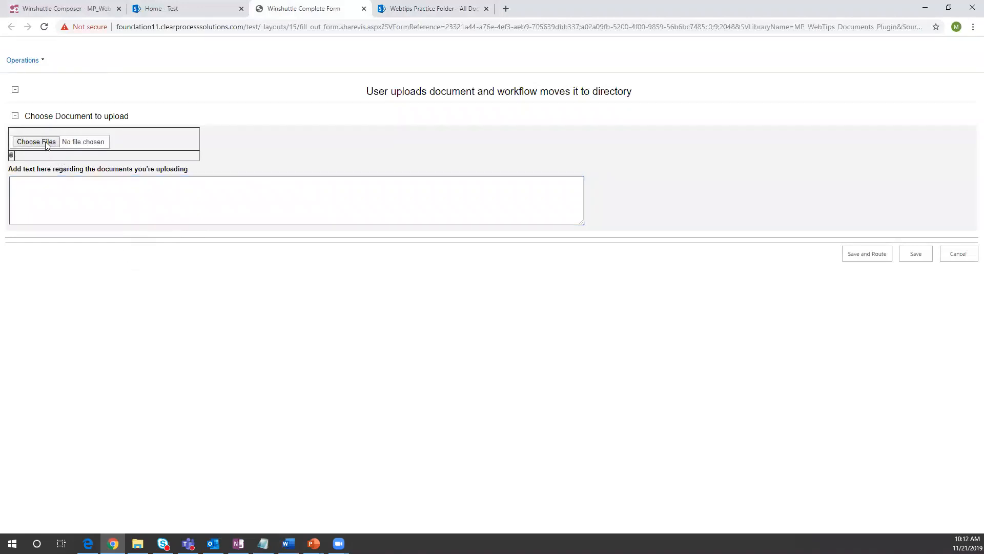
left_click(175, 99)
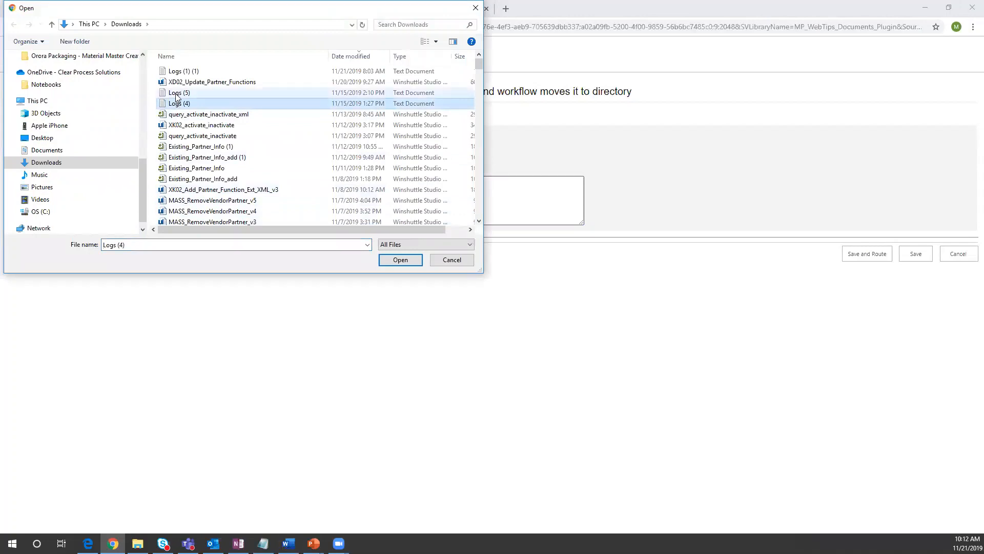
left_click(177, 93, "ctrl")
left_click(177, 72, "ctrl")
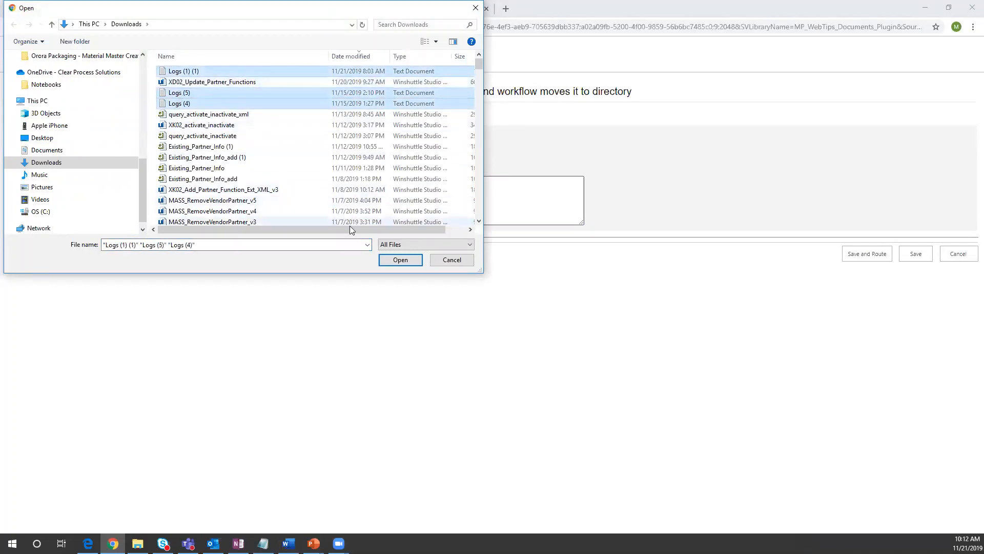
left_click(400, 259)
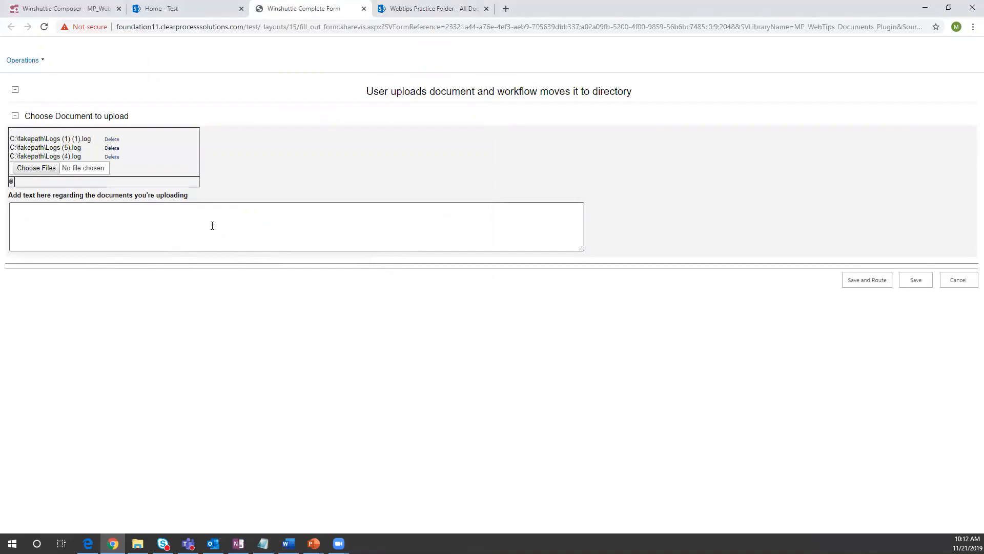
left_click(112, 157)
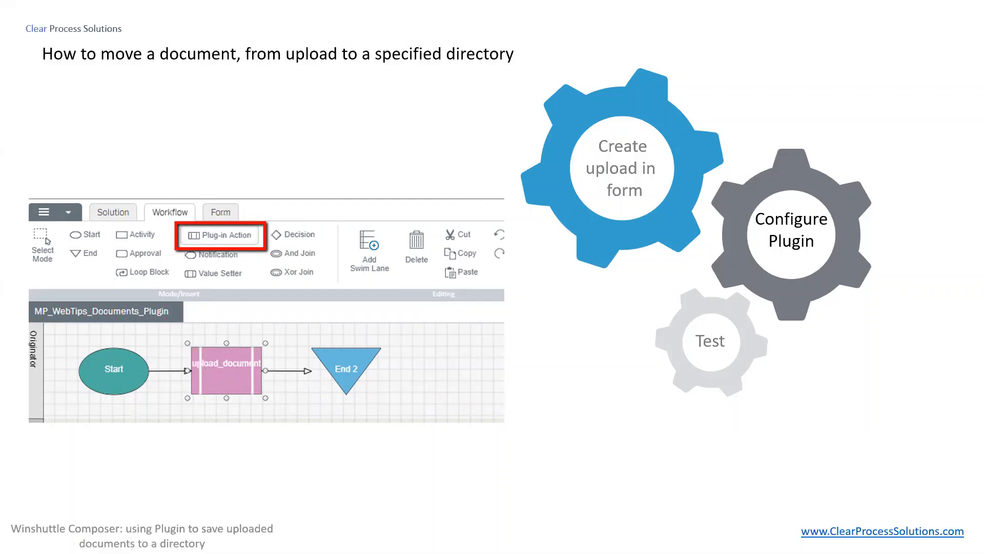
Step: Return to the workflow in Winshuttle Composer and recheck the Copy Attachments plug-in arguments of the upload_document node
key("alt+Tab")
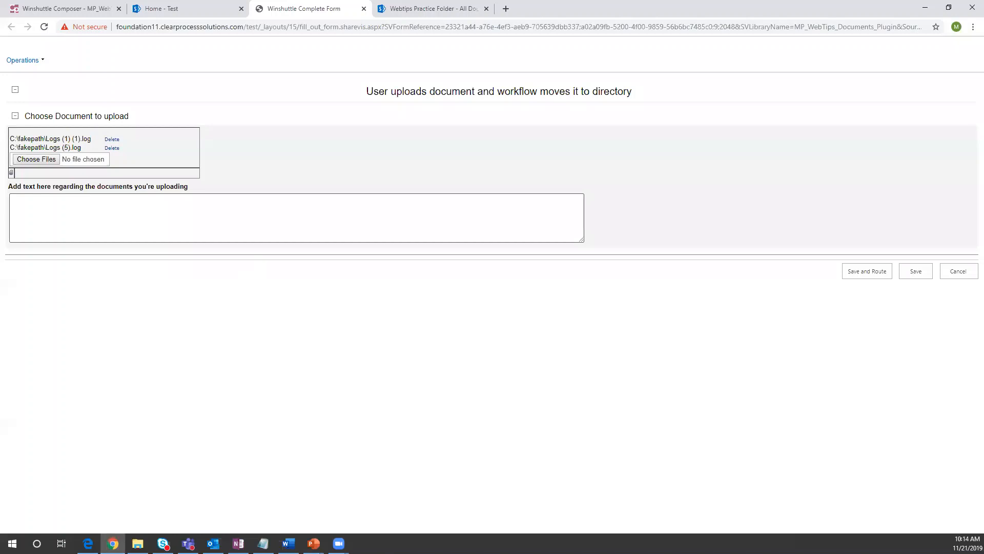
left_click(85, 13)
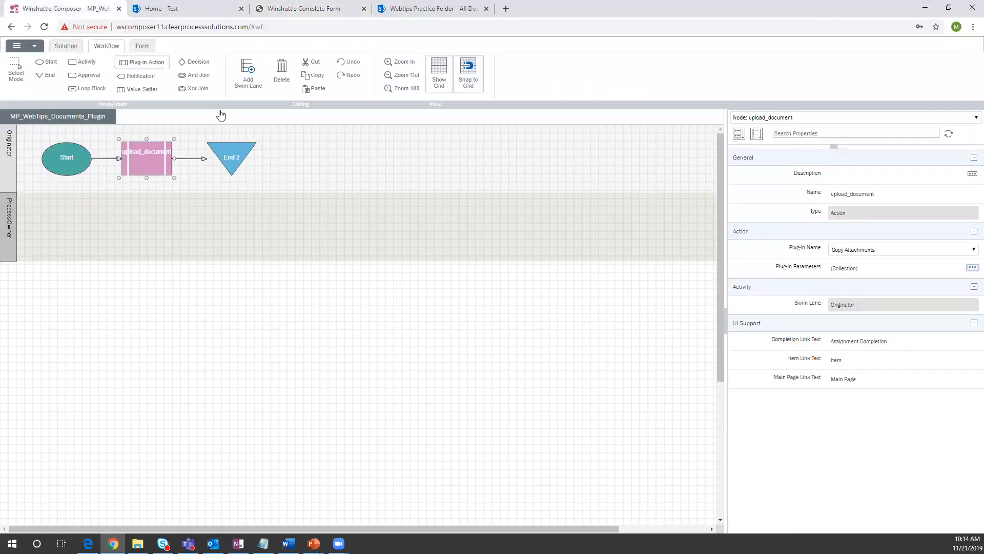
left_click(972, 268)
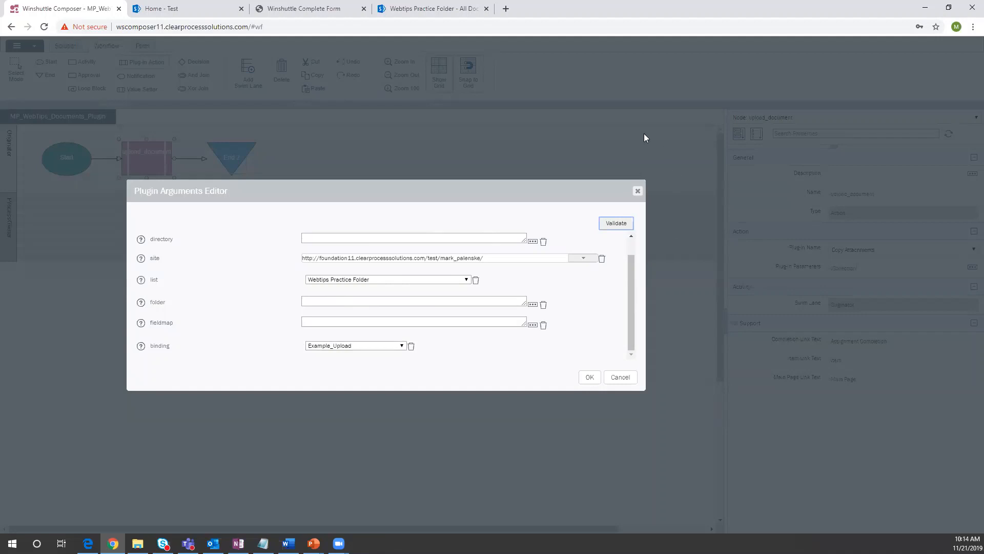
left_click(638, 190)
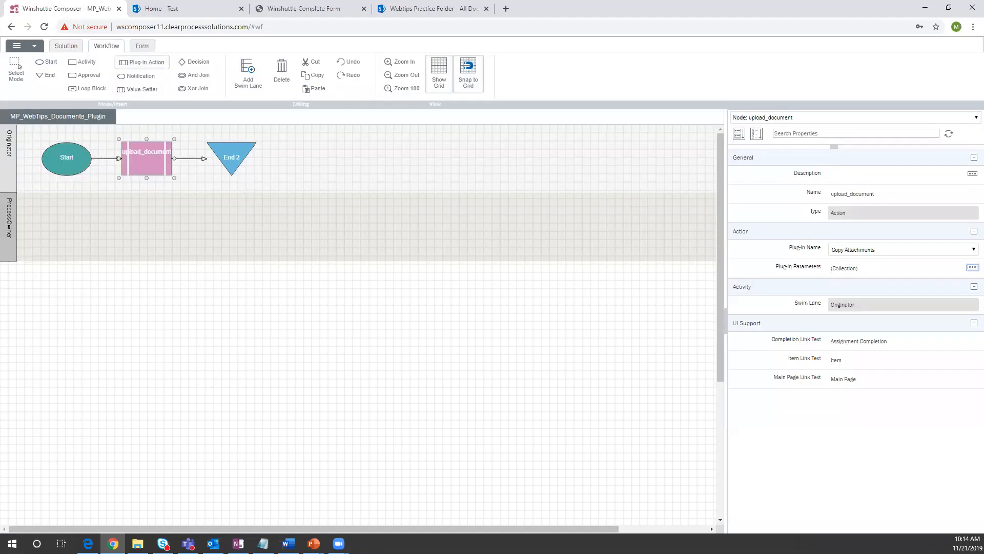